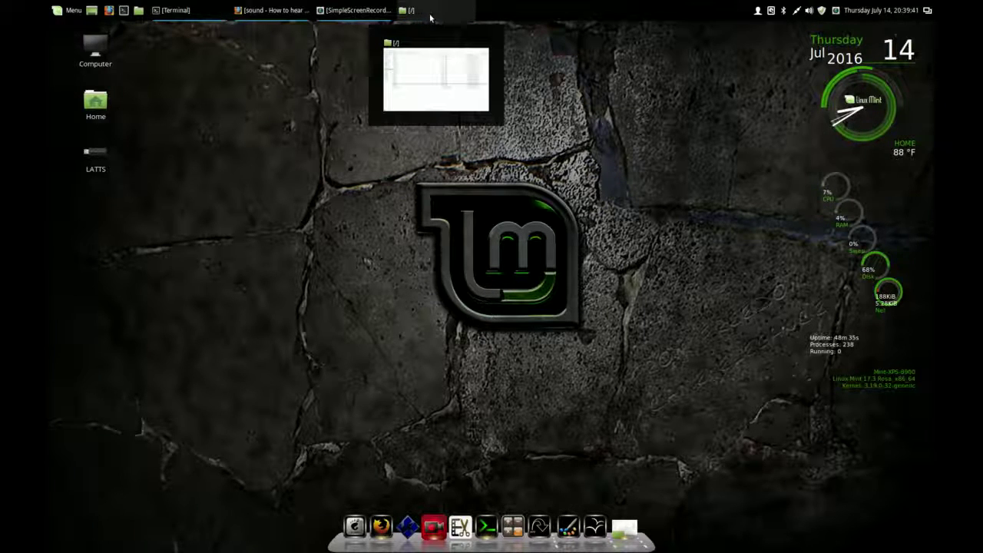
Step: Bring Nemo back and browse /usr/share down to the kodi folder
{"action": "left_click", "coordinate": [429, 15]}
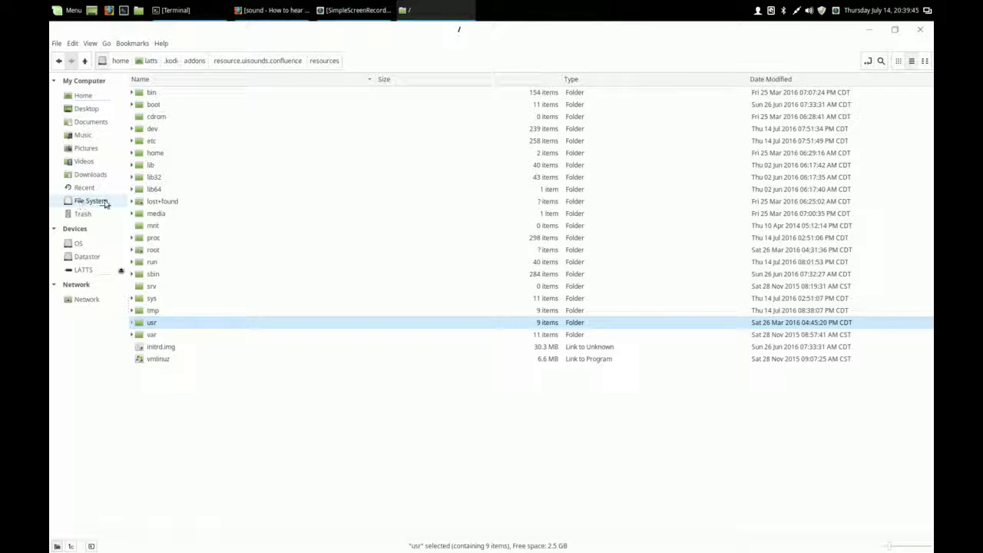
{"action": "double_click", "coordinate": [143, 323]}
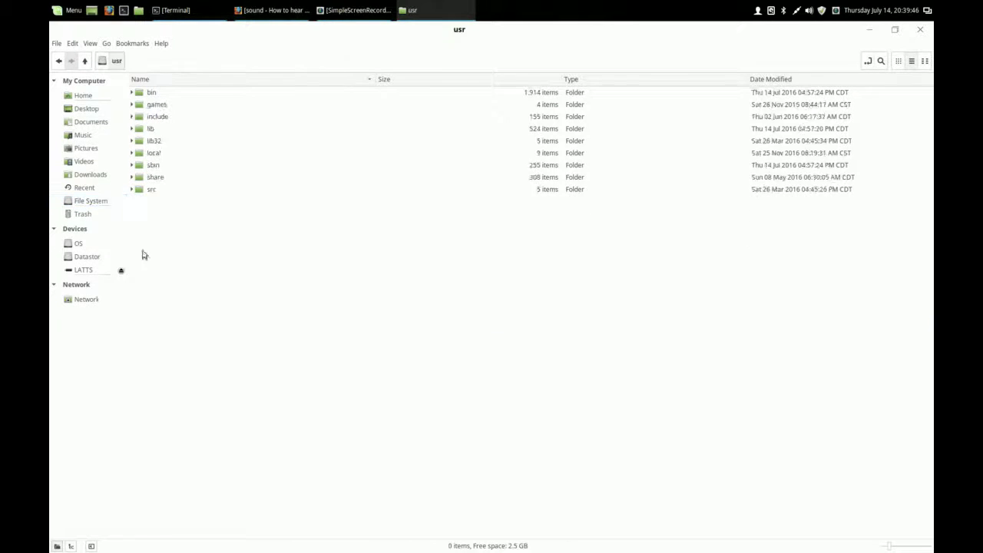
{"action": "double_click", "coordinate": [143, 176]}
{"action": "scroll", "coordinate": [152, 302], "scroll_direction": "down", "scroll_amount": 5}
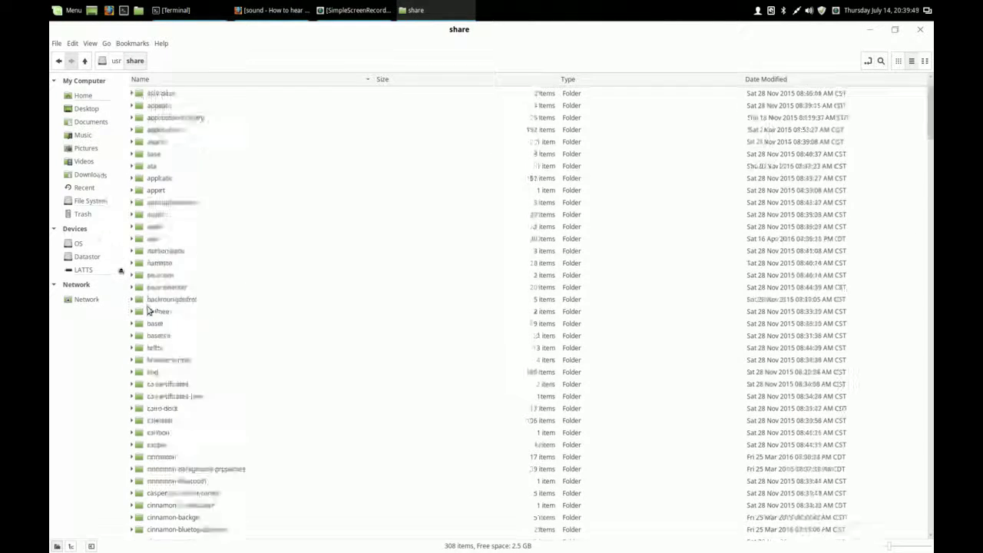
{"action": "scroll", "coordinate": [152, 302], "scroll_direction": "down", "scroll_amount": 10}
{"action": "scroll", "coordinate": [152, 302], "scroll_direction": "down", "scroll_amount": 10}
{"action": "scroll", "coordinate": [152, 302], "scroll_direction": "down", "scroll_amount": 5}
{"action": "scroll", "coordinate": [152, 302], "scroll_direction": "down", "scroll_amount": 5}
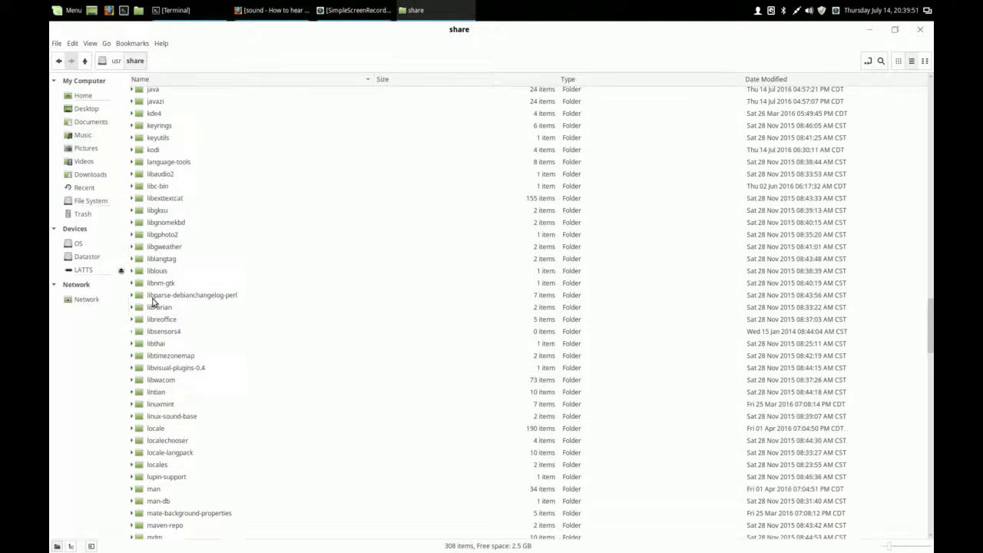
{"action": "scroll", "coordinate": [153, 302], "scroll_direction": "down", "scroll_amount": 5}
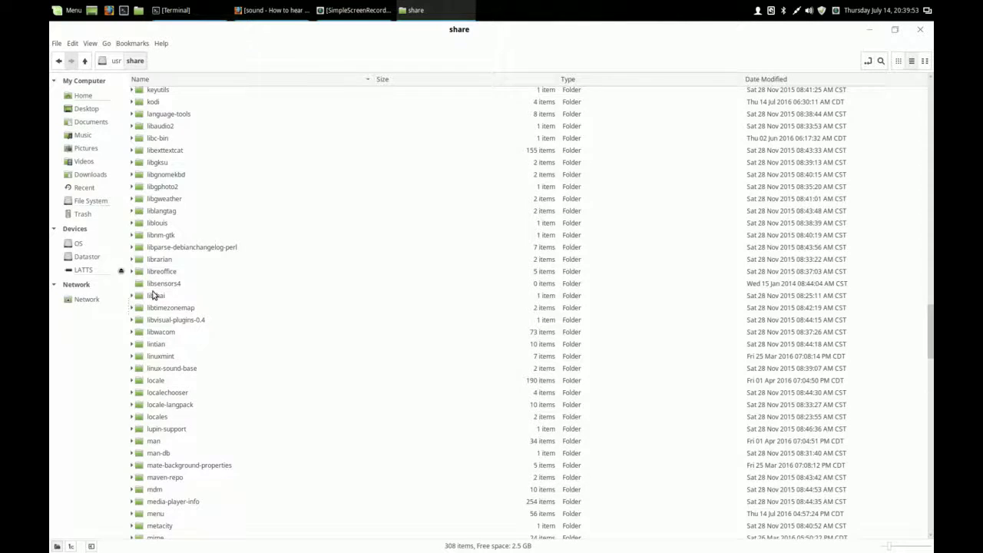
{"action": "scroll", "coordinate": [152, 296], "scroll_direction": "up", "scroll_amount": 4}
Step: Look at resource.uisounds.confluence in /usr/share/kodi/addons, then return to the home folder
{"action": "left_click", "coordinate": [143, 246]}
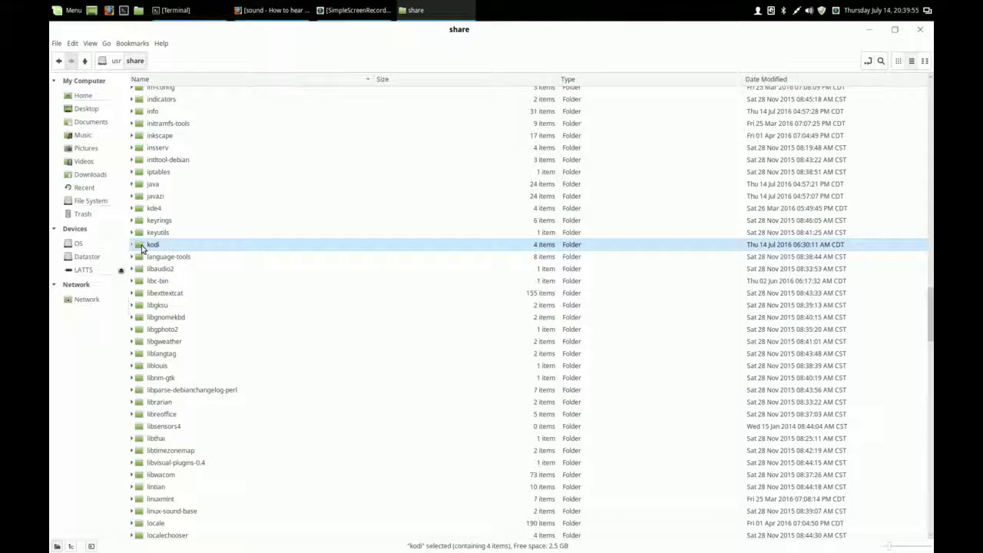
{"action": "double_click", "coordinate": [142, 246]}
{"action": "double_click", "coordinate": [149, 92]}
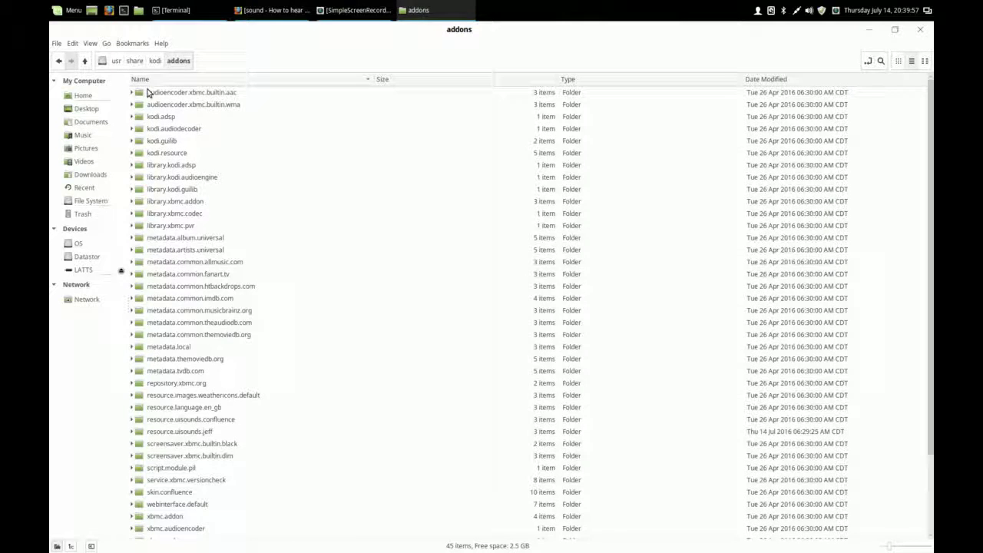
{"action": "left_click", "coordinate": [220, 420]}
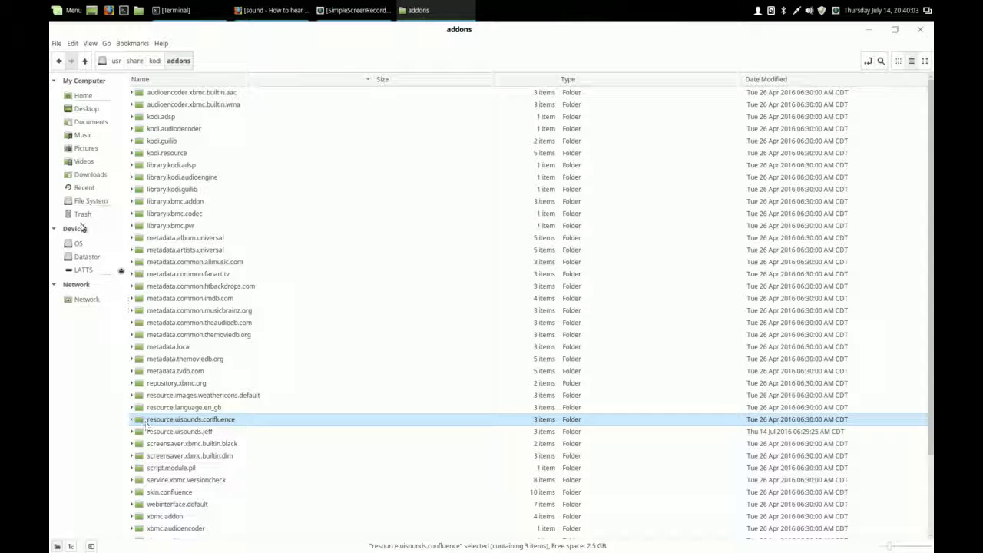
{"action": "left_click", "coordinate": [82, 96]}
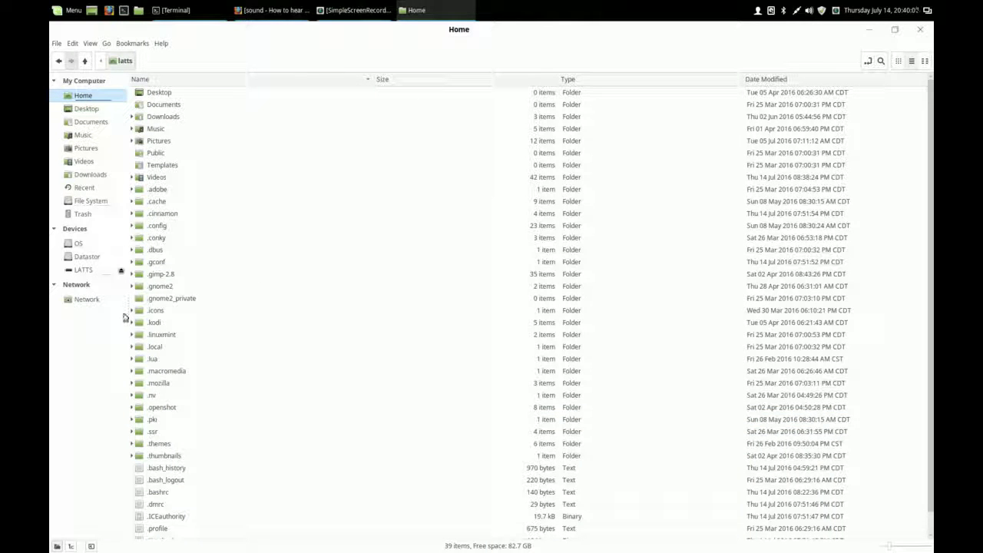
Step: Rename resource.uisounds.confluence in .kodi/addons to resource.uisounds.latts
{"action": "double_click", "coordinate": [142, 322]}
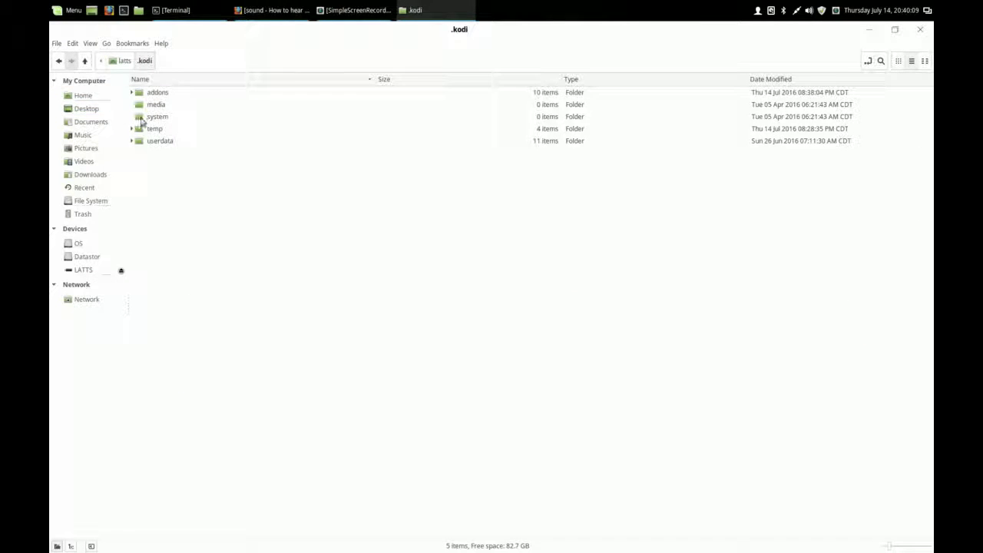
{"action": "double_click", "coordinate": [143, 94]}
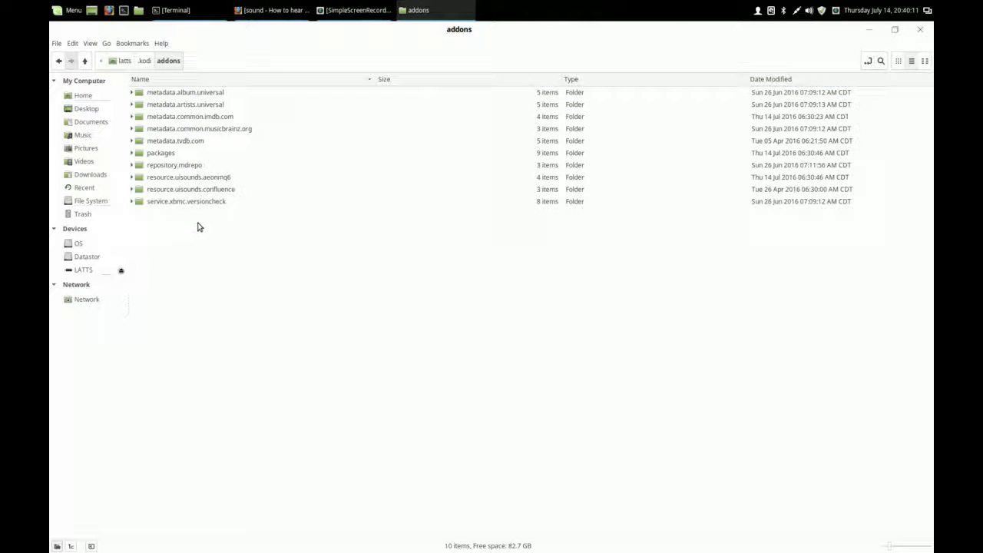
{"action": "left_click", "coordinate": [185, 190]}
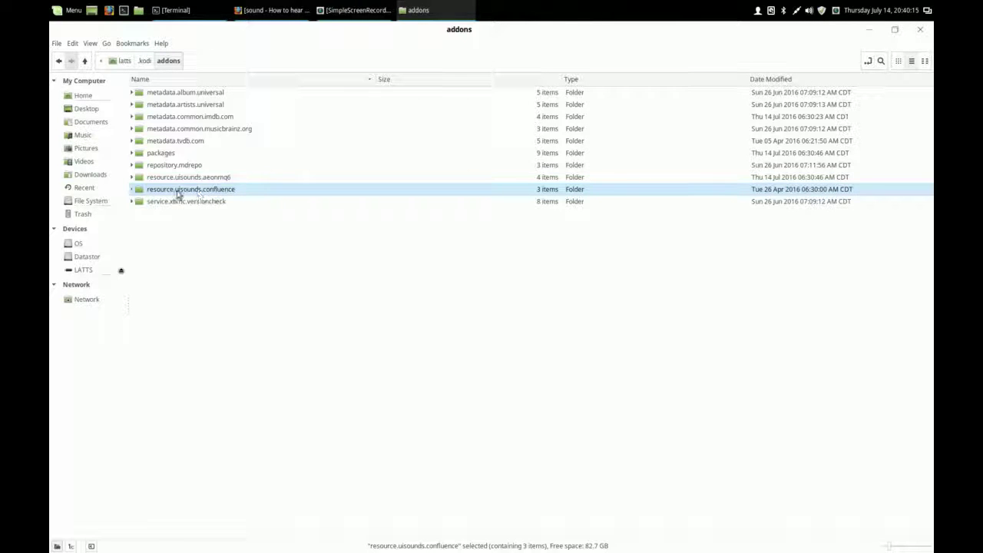
{"action": "right_click", "coordinate": [218, 191]}
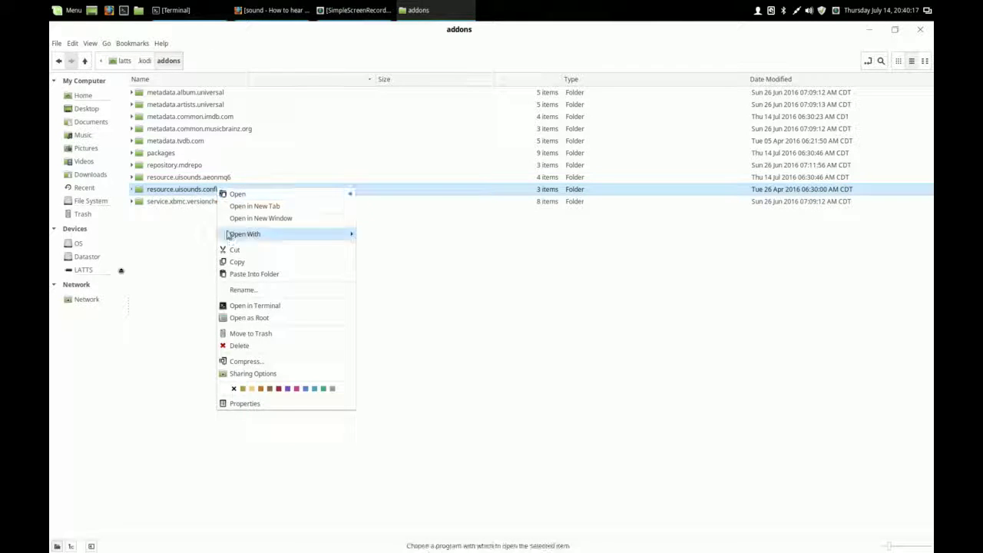
{"action": "left_click", "coordinate": [243, 290]}
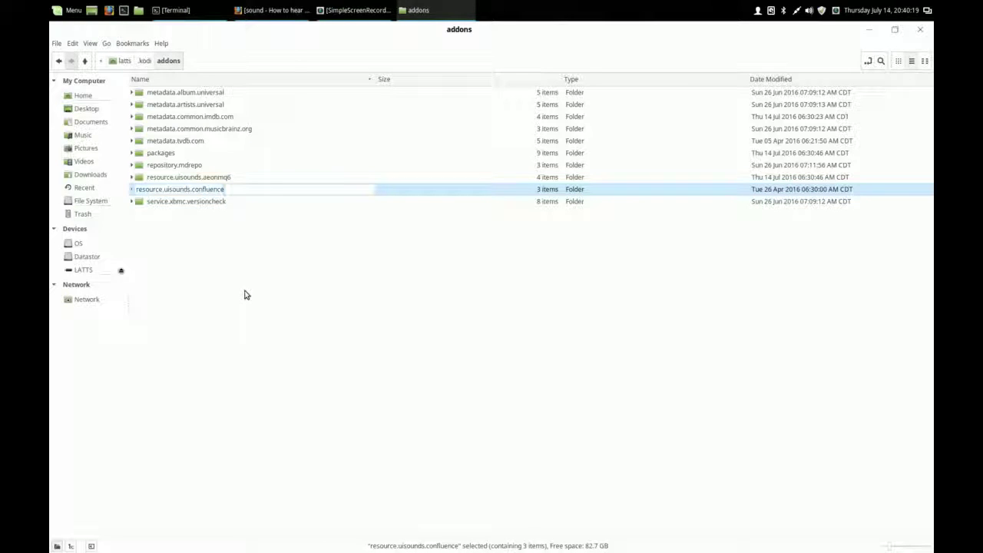
{"action": "key", "text": "BackSpace"}
{"action": "key", "text": "BackSpace"}
{"action": "key", "text": "BackSpace"}
{"action": "key", "text": "Return"}
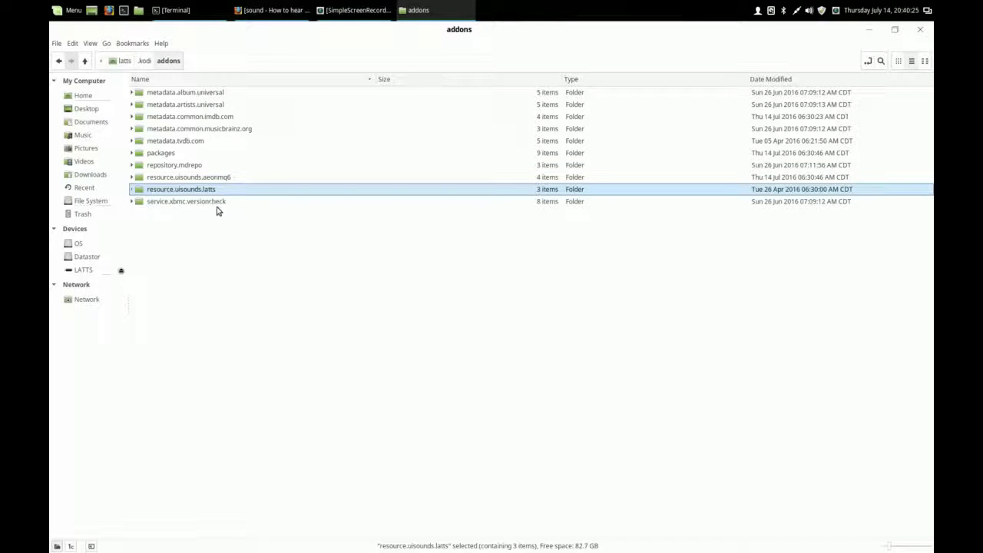
Step: Open addon.xml from resource.uisounds.latts in the text editor
{"action": "double_click", "coordinate": [145, 193]}
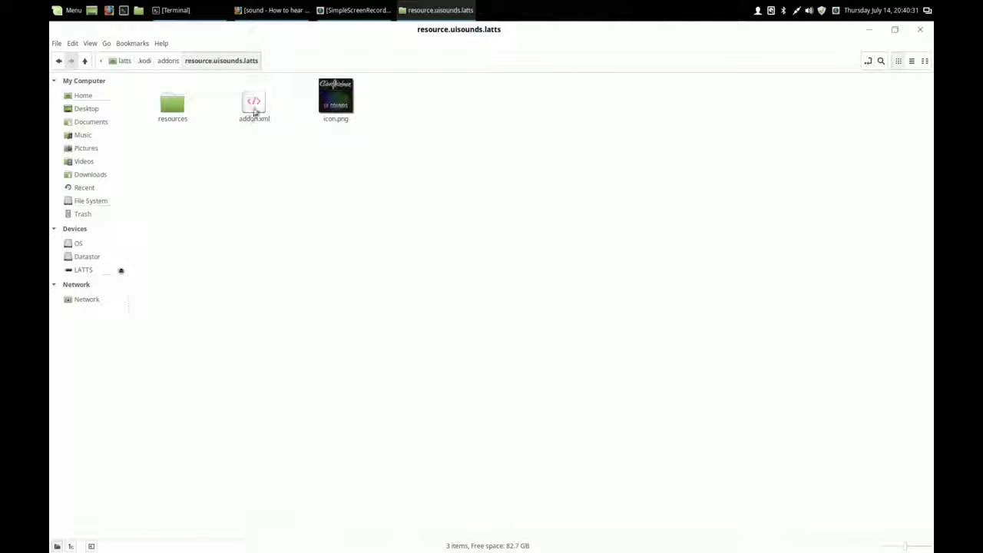
{"action": "right_click", "coordinate": [257, 104]}
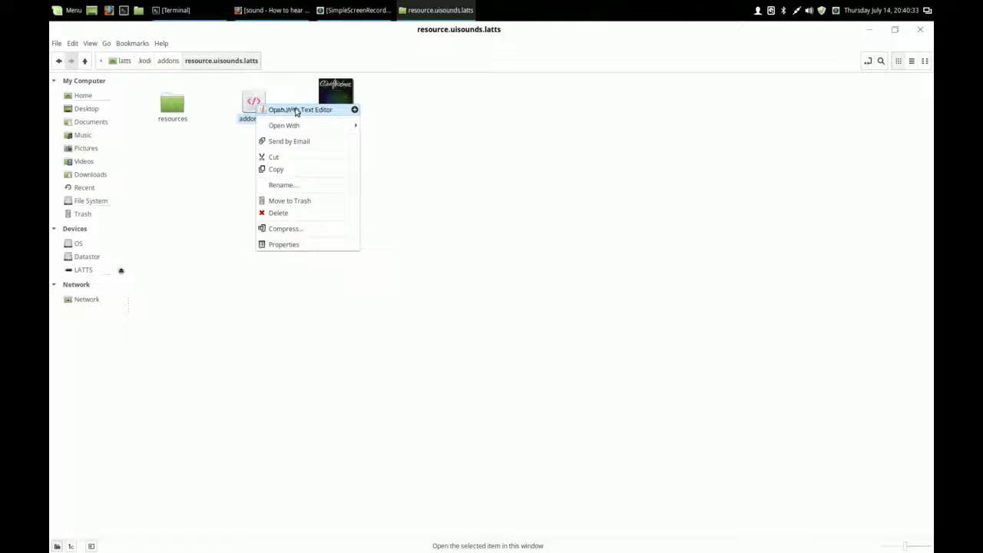
{"action": "left_click", "coordinate": [296, 110]}
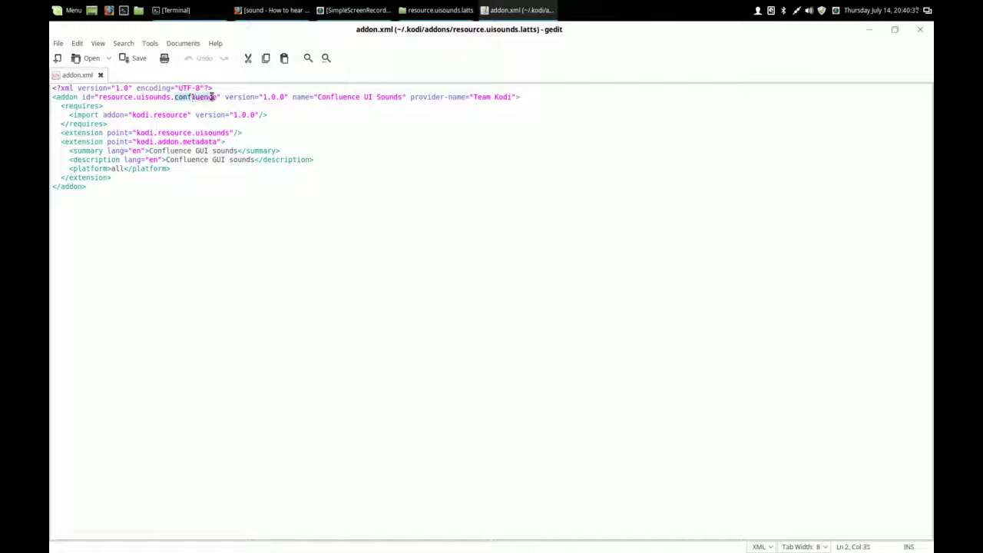
Step: Change the add-on id, name, provider and summary in addon.xml from Confluence/Team Kodi to Latts
{"action": "left_click_drag", "start_coordinate": [176, 97], "coordinate": [217, 97]}
{"action": "type", "text": "latts"}
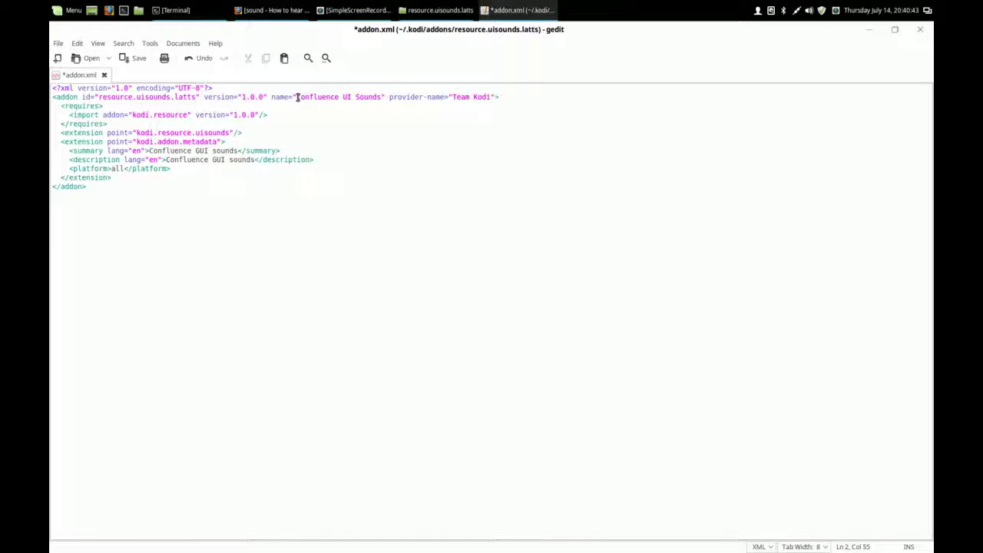
{"action": "left_click_drag", "start_coordinate": [297, 97], "coordinate": [339, 98]}
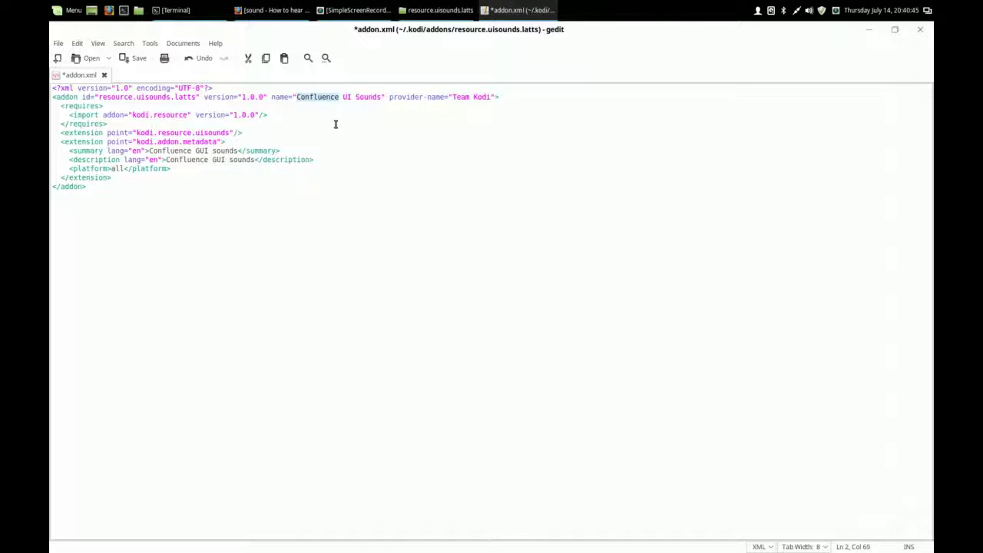
{"action": "type", "text": "Latts"}
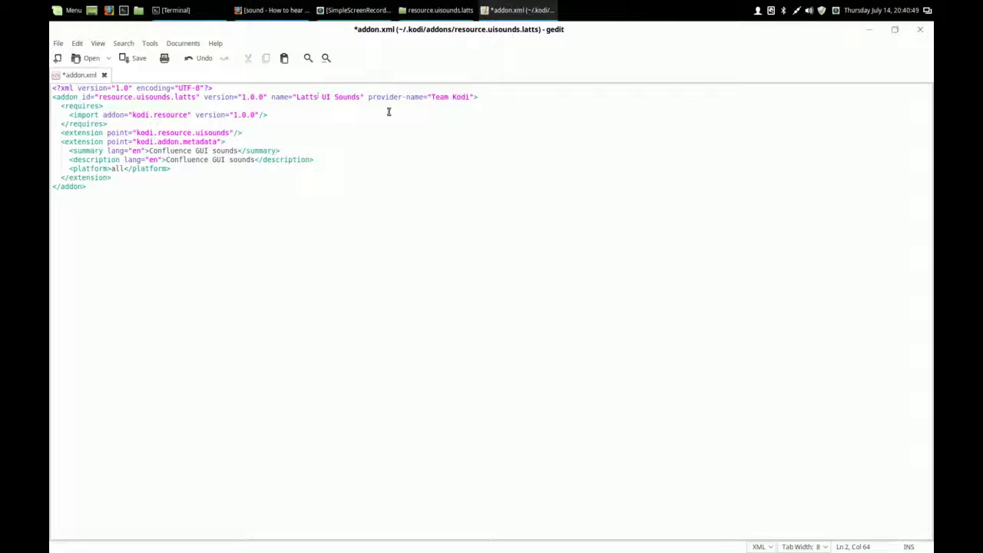
{"action": "left_click_drag", "start_coordinate": [432, 98], "coordinate": [469, 98]}
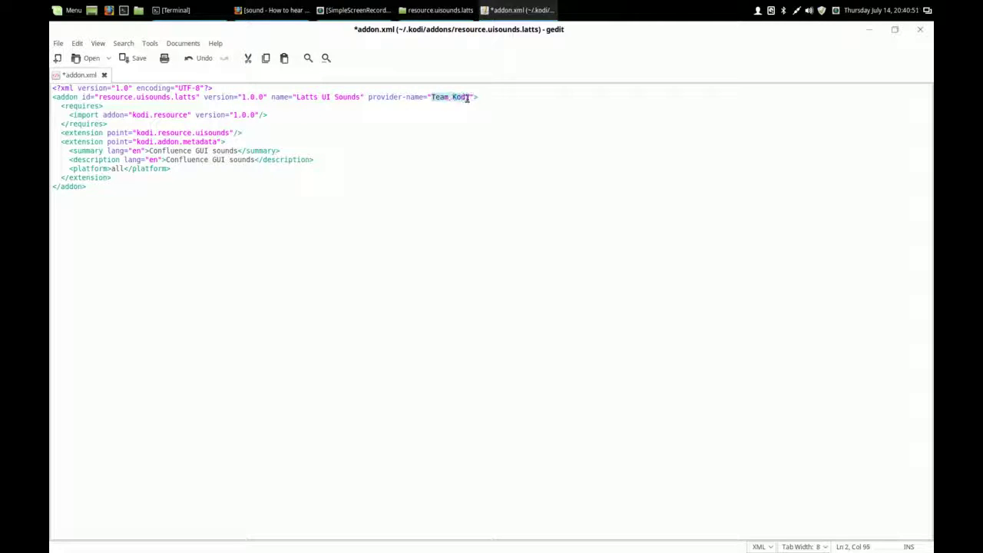
{"action": "type", "text": "L"}
{"action": "type", "text": "atts"}
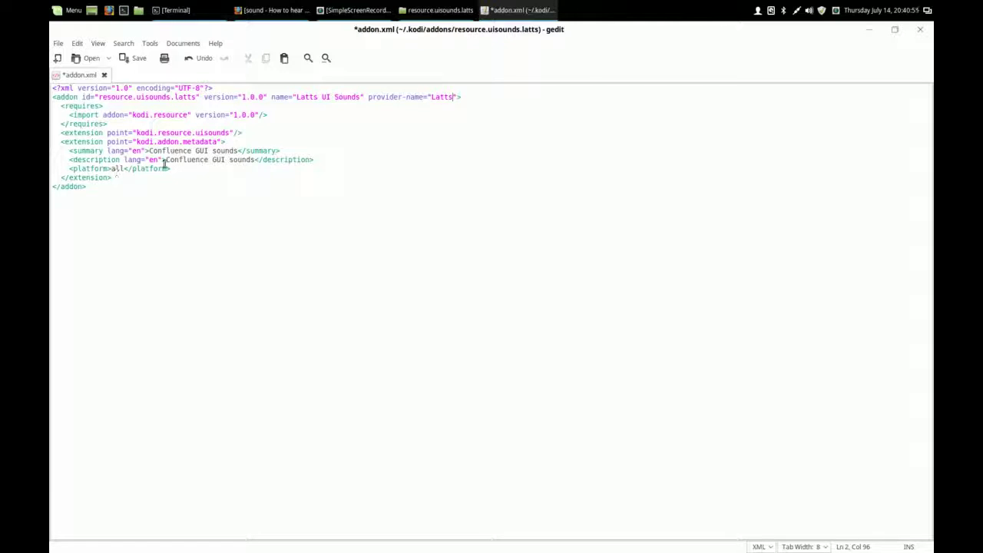
{"action": "left_click_drag", "start_coordinate": [150, 151], "coordinate": [187, 151]}
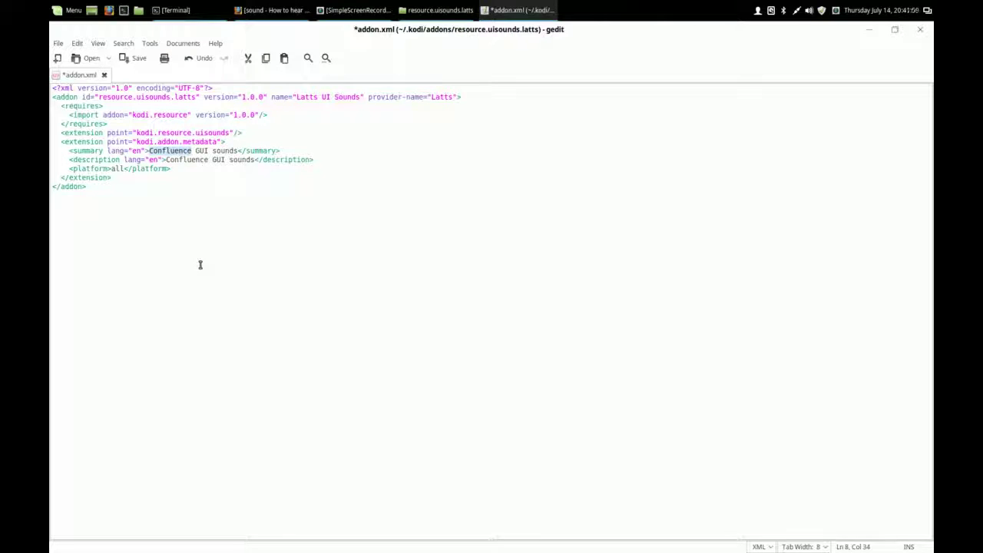
{"action": "type", "text": "Latts"}
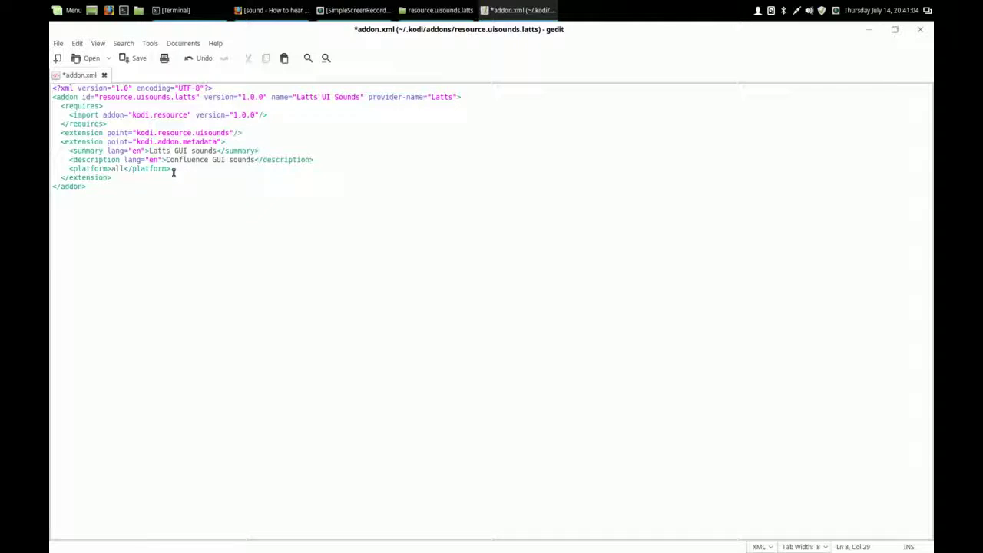
Step: Change the description to 'Sound from Latts' and save addon.xml
{"action": "left_click_drag", "start_coordinate": [166, 160], "coordinate": [211, 160]}
{"action": "type", "text": "Latts"}
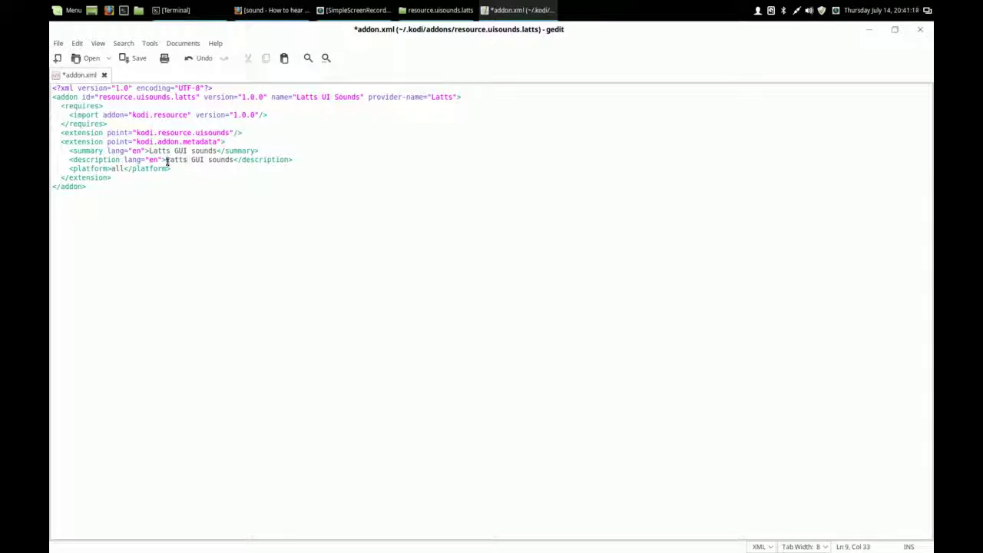
{"action": "type", "text": "Sound for"}
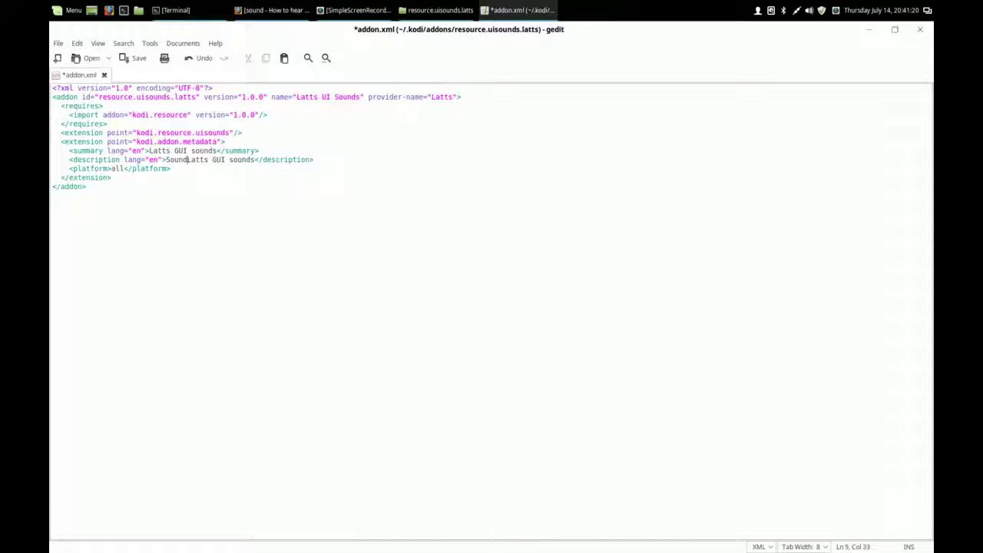
{"action": "key", "text": "BackSpace"}
{"action": "key", "text": "BackSpace"}
{"action": "type", "text": "rom"}
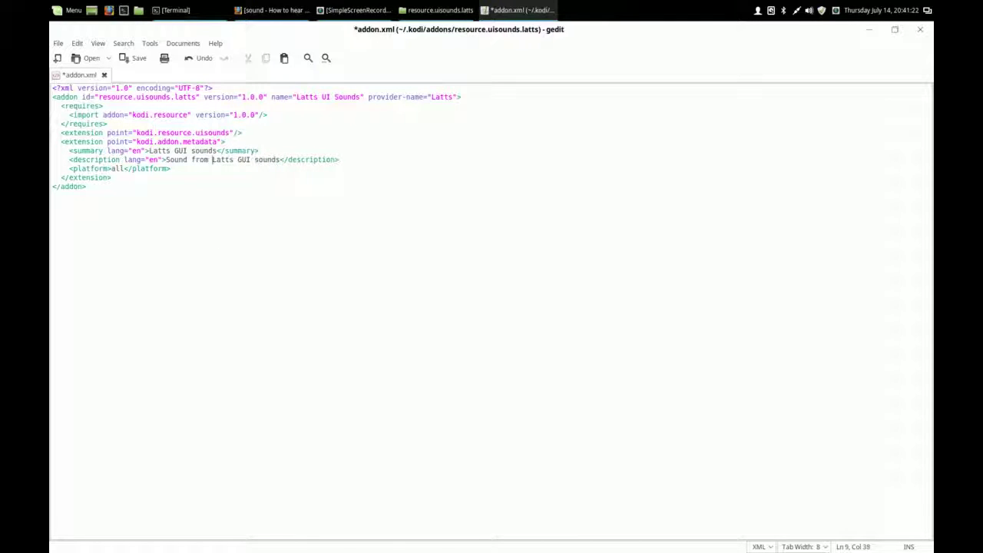
{"action": "key", "text": "Right"}
{"action": "key", "text": "Delete"}
{"action": "key", "text": "Delete"}
{"action": "key", "text": "Delete"}
{"action": "key", "text": "Delete"}
{"action": "key", "text": "Delete"}
{"action": "key", "text": "Delete"}
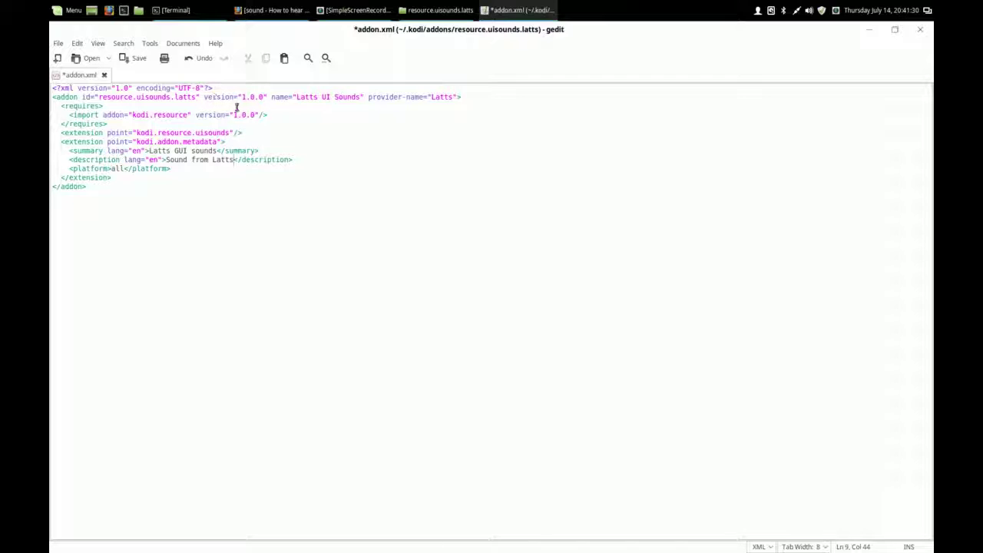
{"action": "left_click", "coordinate": [135, 61]}
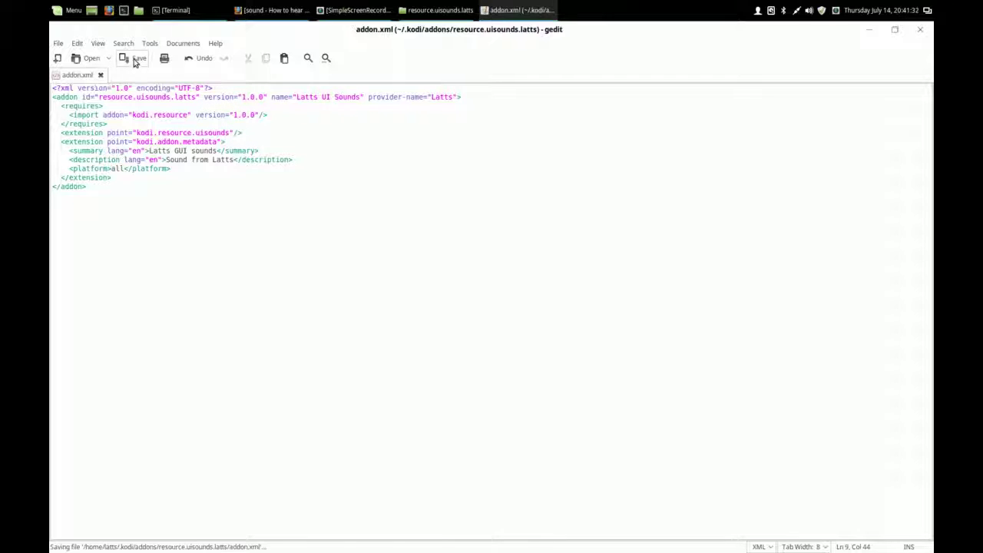
Step: Close gedit and open the add-on's resources folder with its wav files and sounds.xml
{"action": "left_click", "coordinate": [919, 29]}
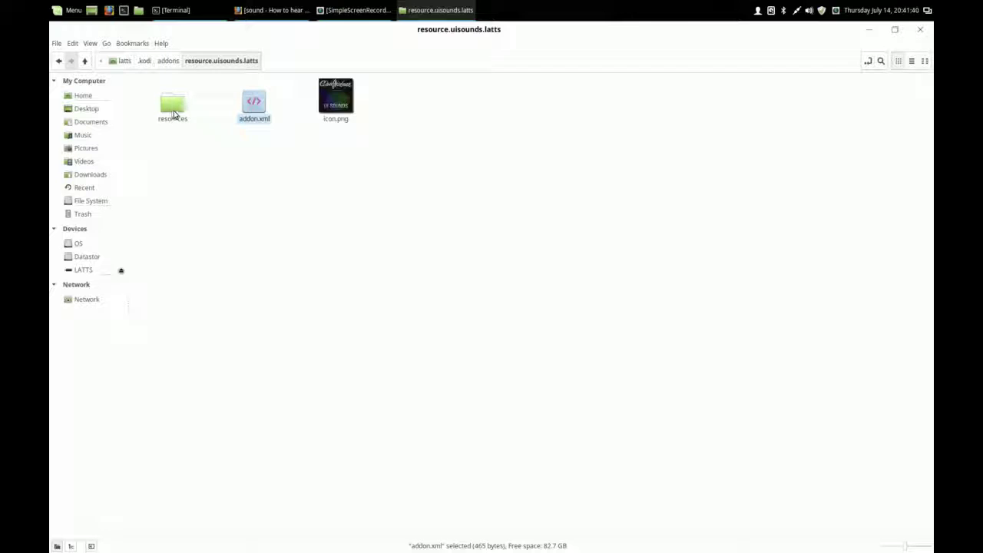
{"action": "double_click", "coordinate": [174, 114]}
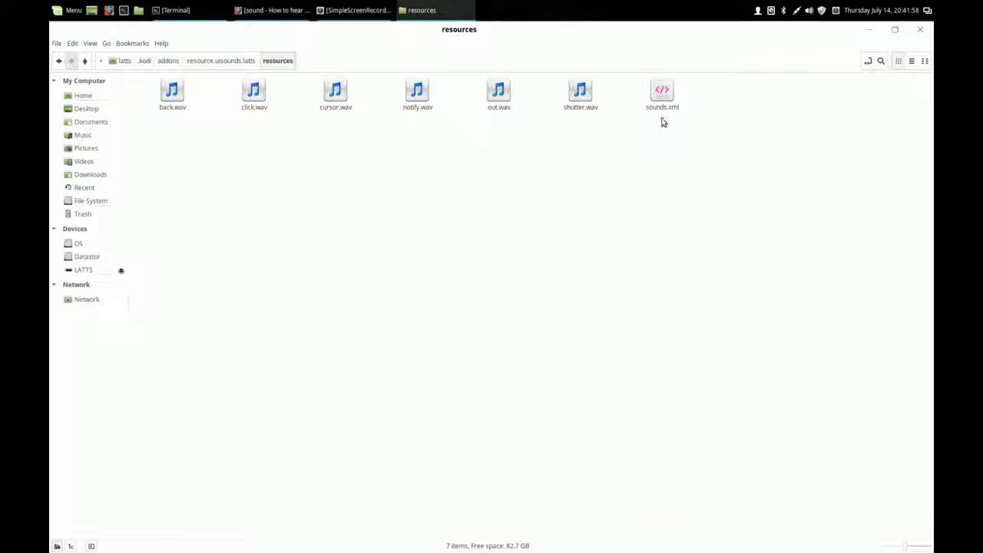
{"action": "right_click", "coordinate": [662, 93]}
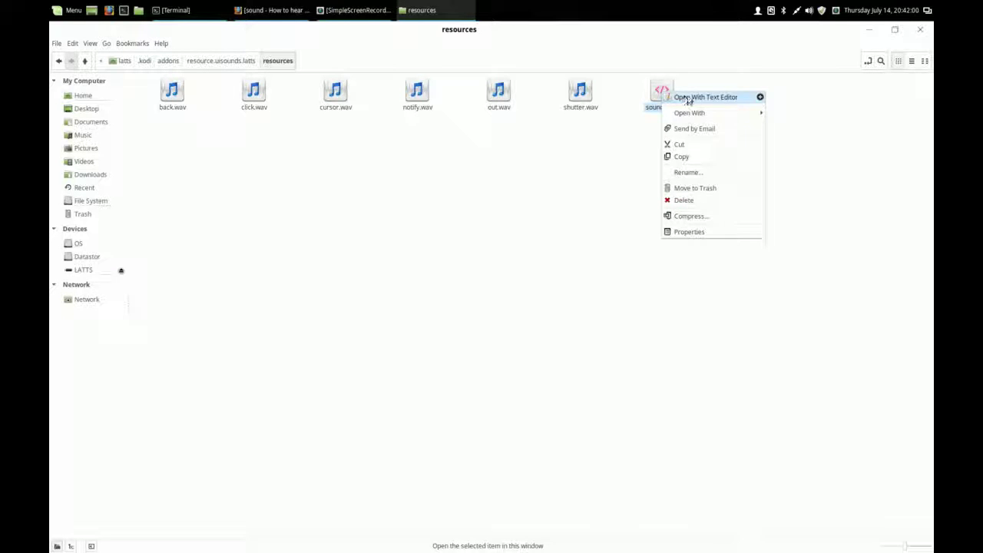
{"action": "left_click", "coordinate": [696, 97]}
{"action": "scroll", "coordinate": [270, 218], "scroll_direction": "down", "scroll_amount": 1}
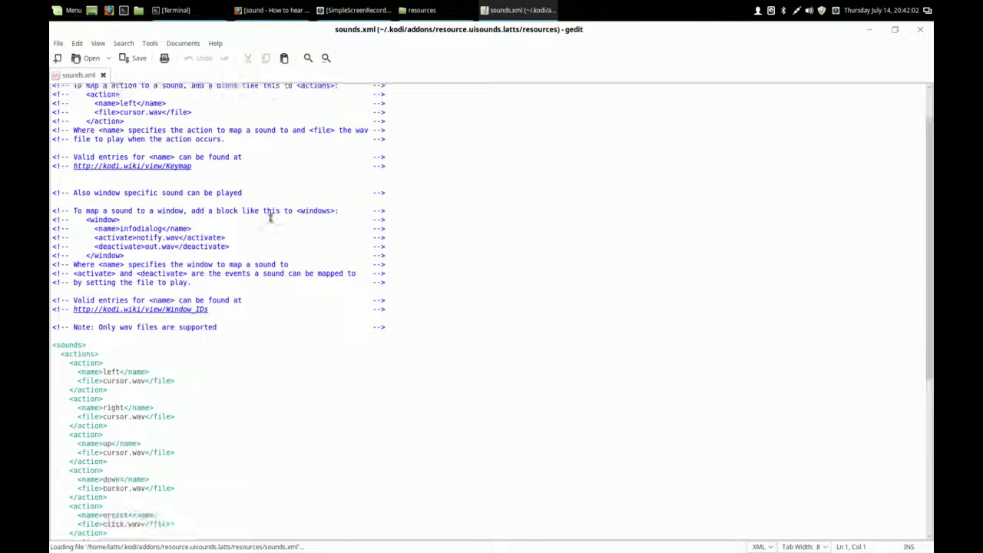
{"action": "scroll", "coordinate": [270, 217], "scroll_direction": "down", "scroll_amount": 5}
{"action": "scroll", "coordinate": [268, 219], "scroll_direction": "up", "scroll_amount": 1}
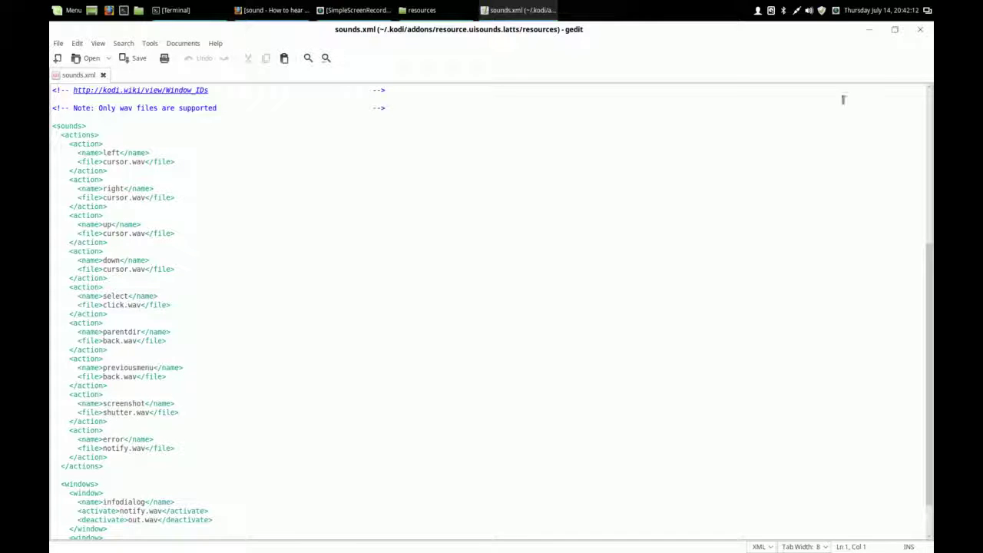
{"action": "left_click", "coordinate": [920, 29]}
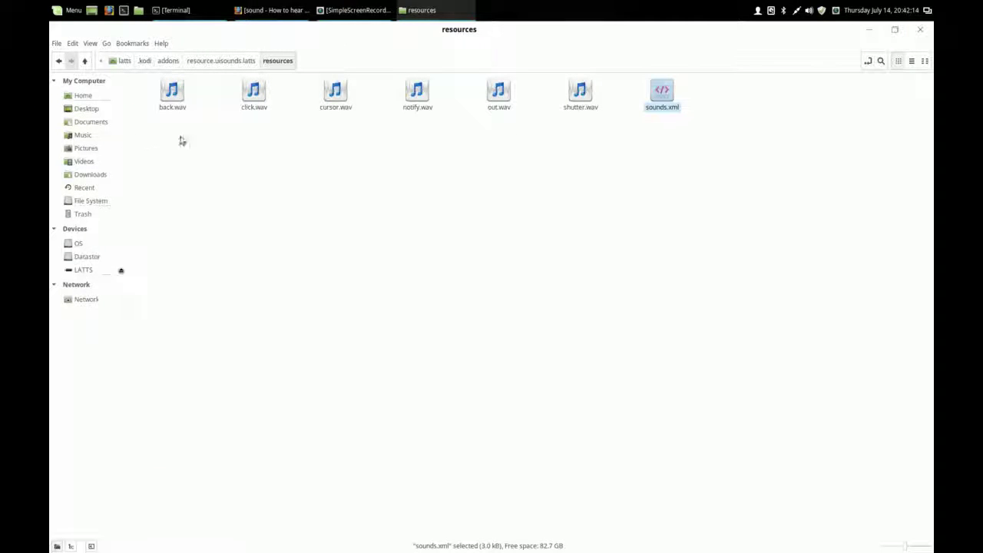
Step: Launch Kodi and go to Settings > Appearance, focusing the GUI sounds setting
{"action": "left_click", "coordinate": [558, 149]}
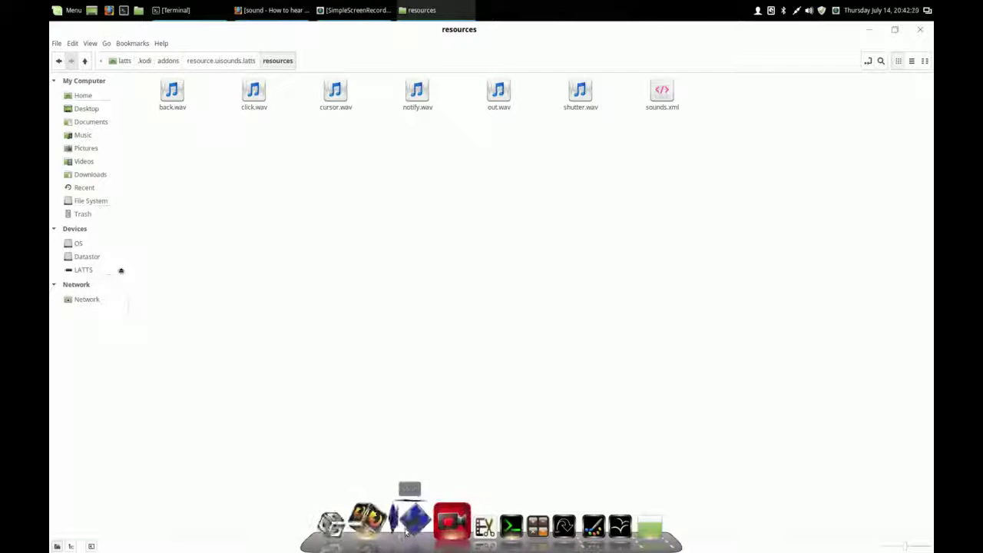
{"action": "left_click", "coordinate": [409, 529]}
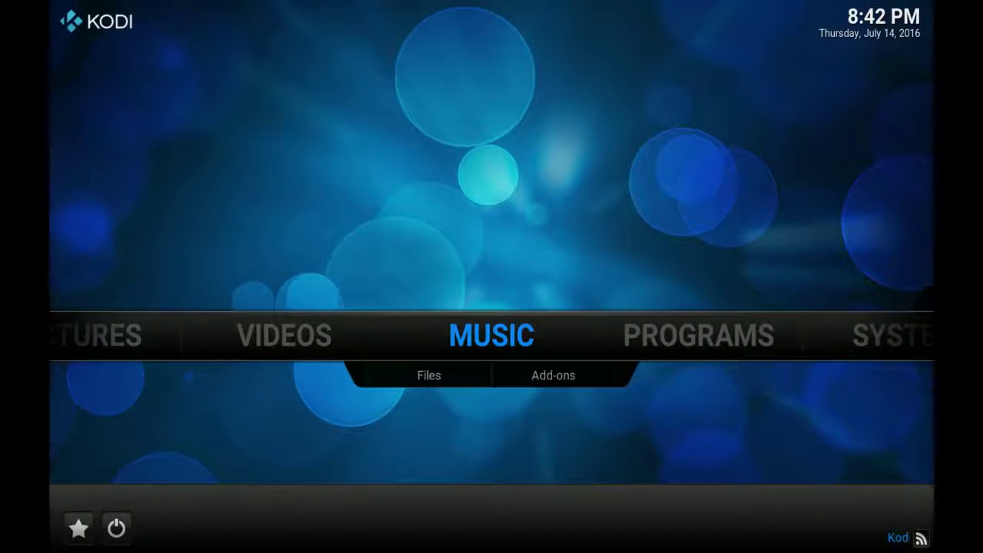
{"action": "key", "text": "Right"}
{"action": "key", "text": "Right"}
{"action": "key", "text": "Return"}
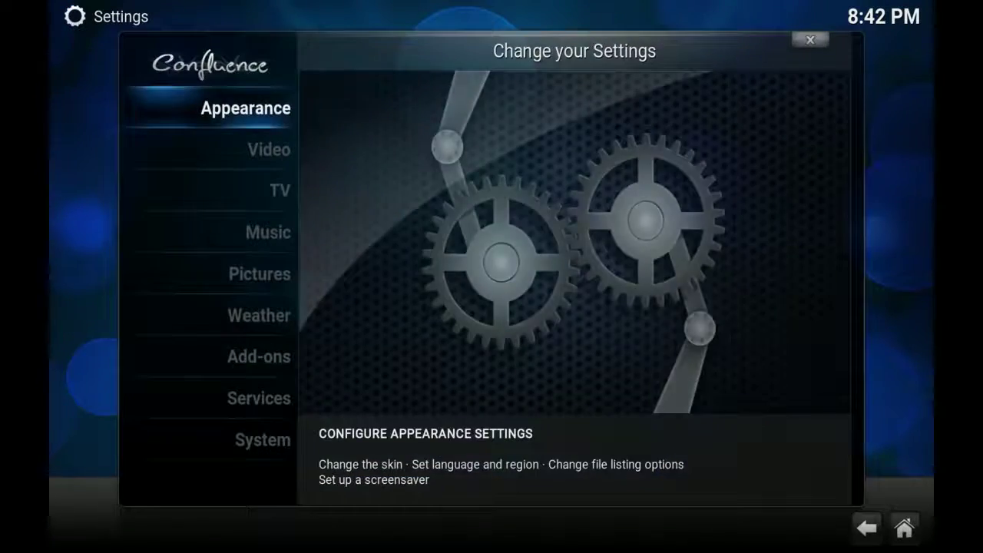
{"action": "key", "text": "Return"}
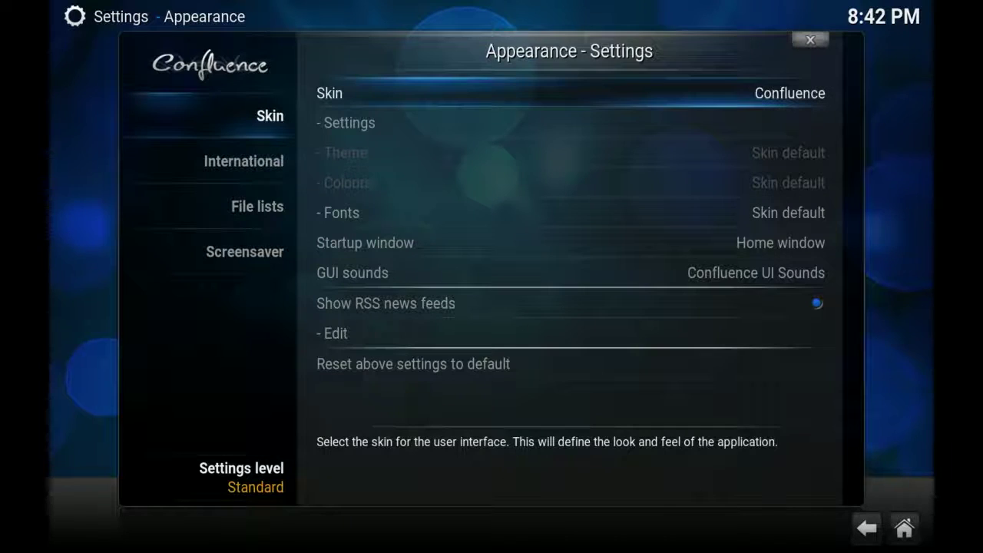
{"action": "key", "text": "Down"}
{"action": "key", "text": "Down"}
{"action": "key", "text": "Down"}
{"action": "key", "text": "Down"}
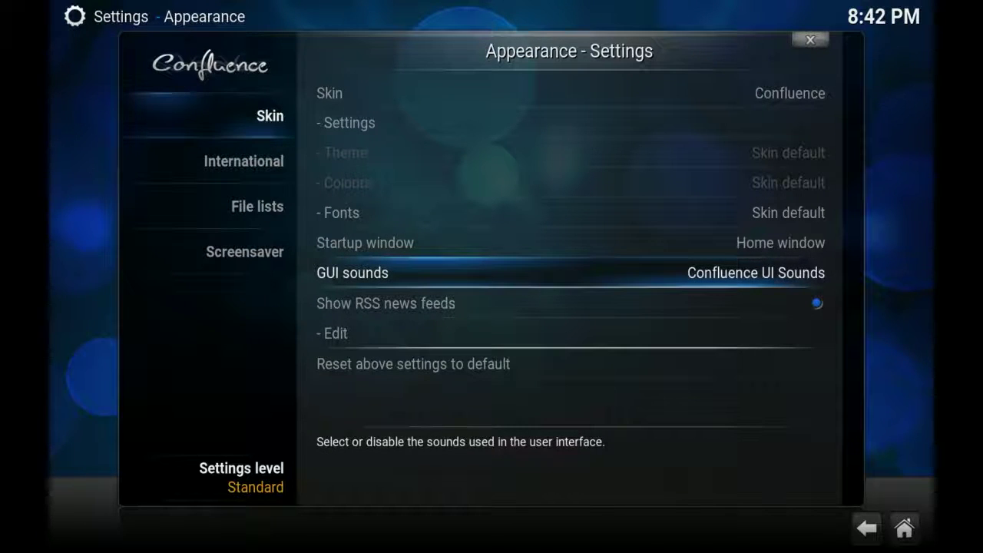
Step: Choose Latts UI Sounds from the GUI sounds list
{"action": "key", "text": "Return"}
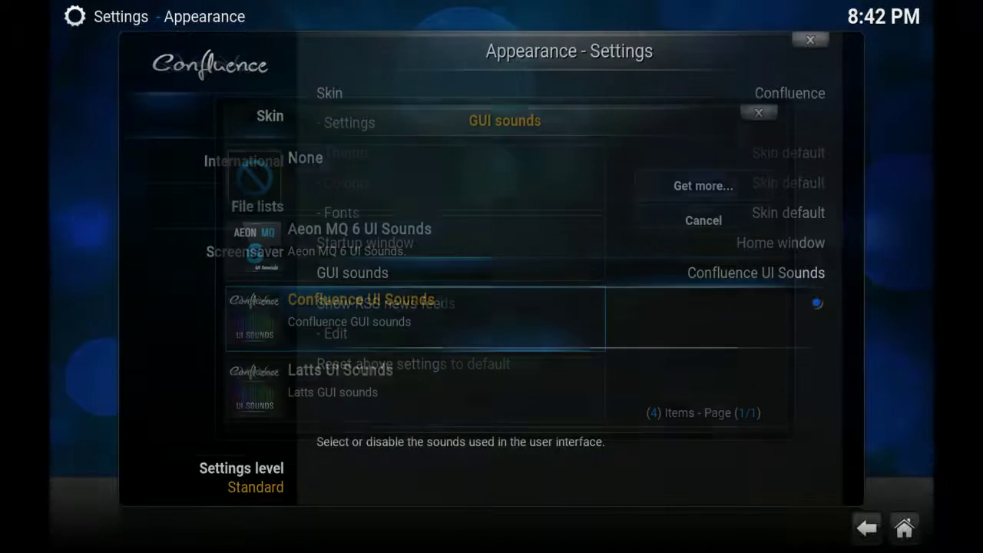
{"action": "key", "text": "Down"}
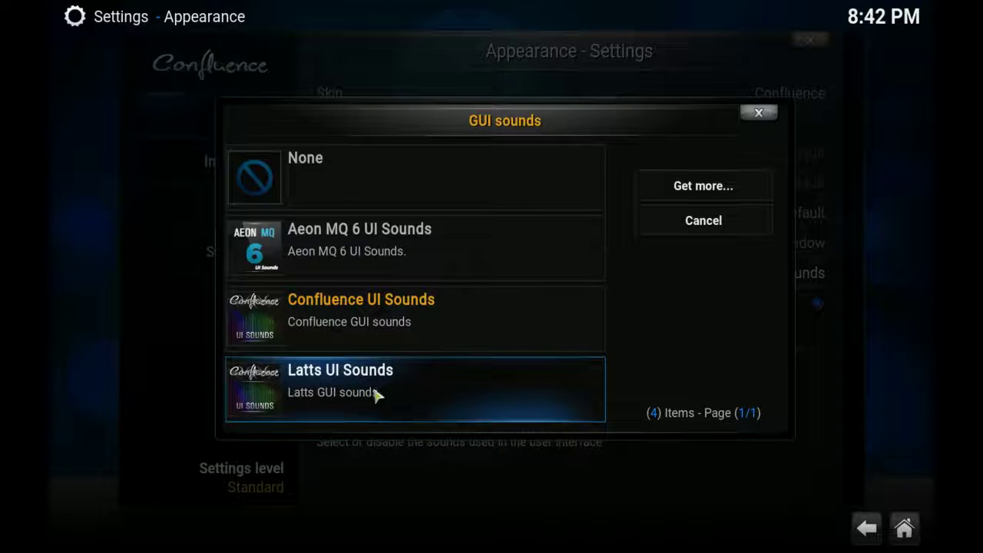
{"action": "left_click", "coordinate": [435, 390]}
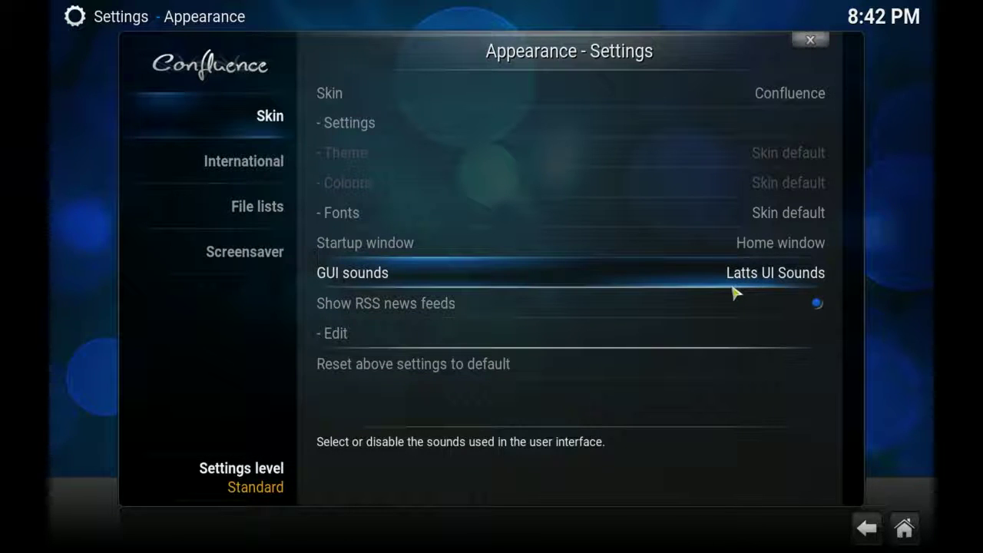
{"action": "key", "text": "Up"}
{"action": "key", "text": "Up"}
{"action": "key", "text": "Down"}
{"action": "key", "text": "Down"}
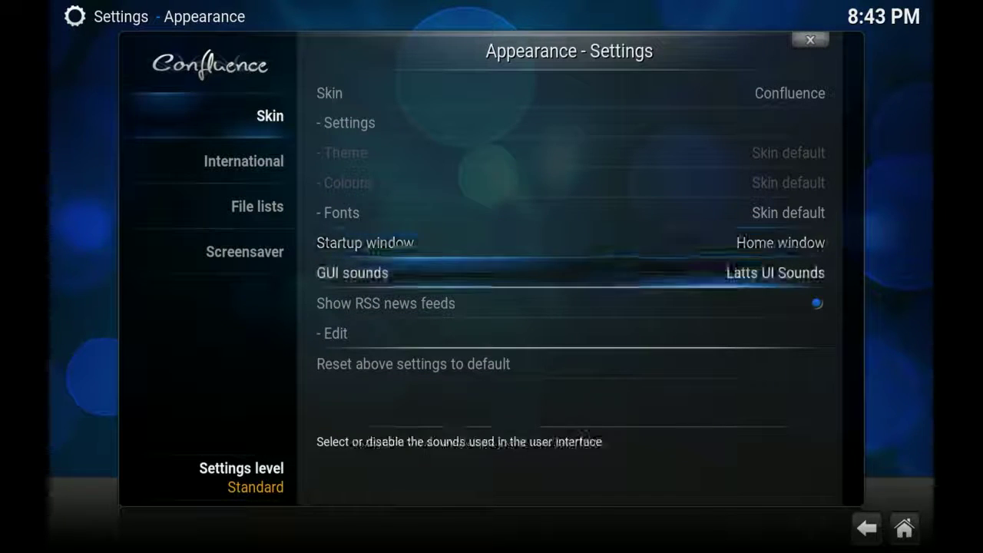
{"action": "key", "text": "Up"}
{"action": "key", "text": "Up"}
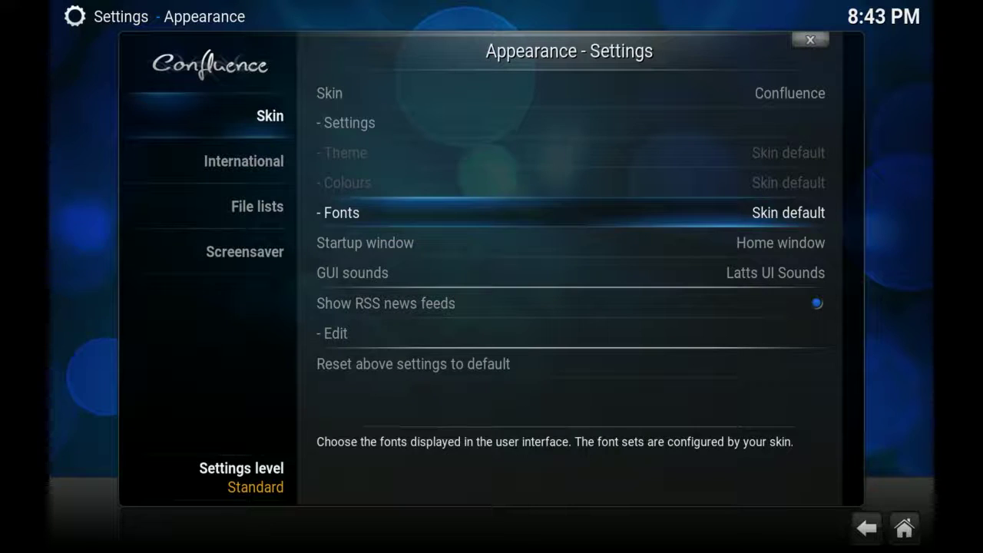
{"action": "key", "text": "Down"}
{"action": "key", "text": "Down"}
{"action": "key", "text": "Up"}
{"action": "key", "text": "Up"}
{"action": "key", "text": "Down"}
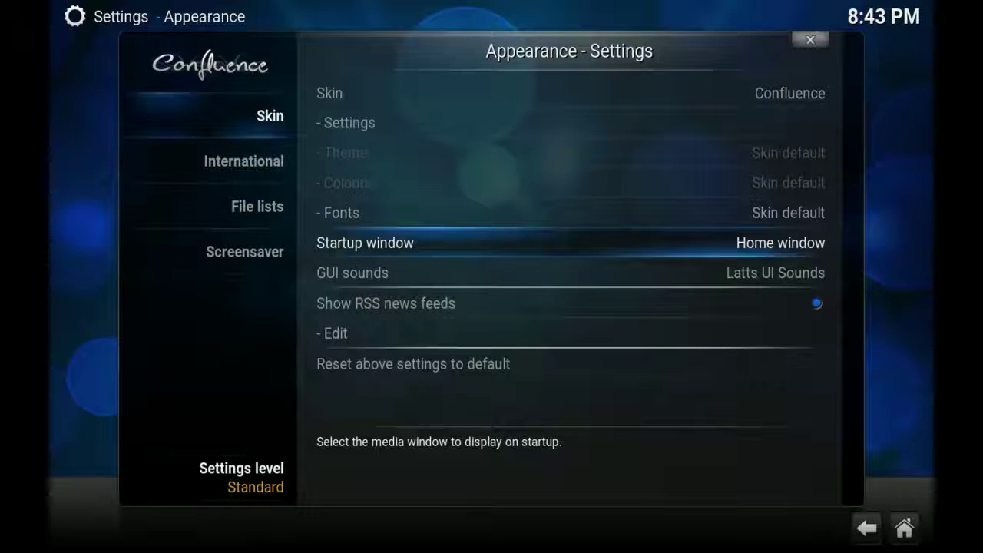
{"action": "key", "text": "Down"}
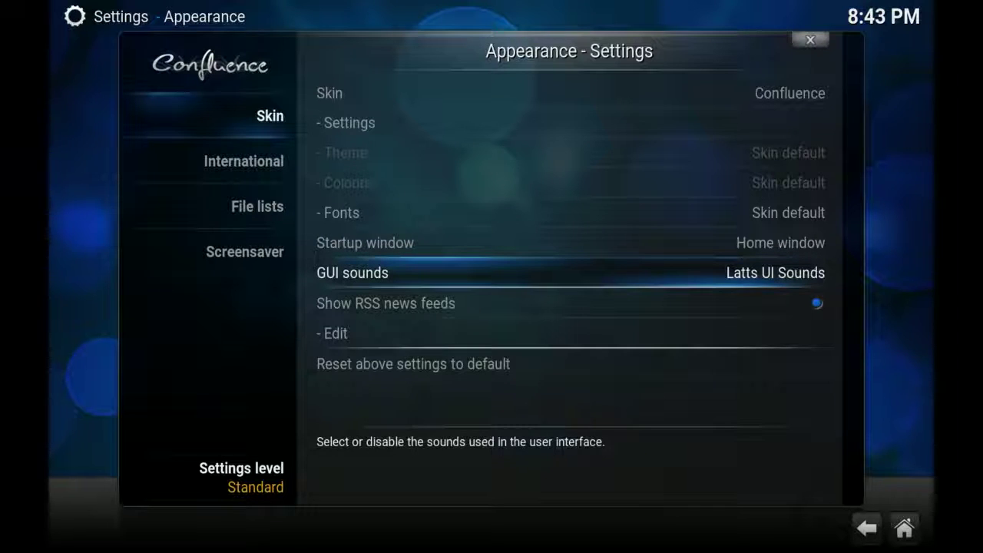